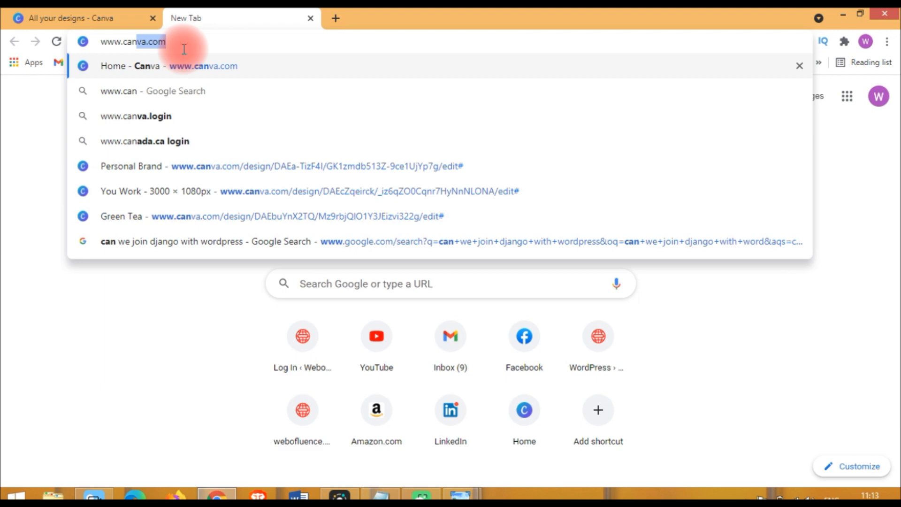
- Close the older browser tab showing all designs and keep only the Canva home page open
click(125, 13)
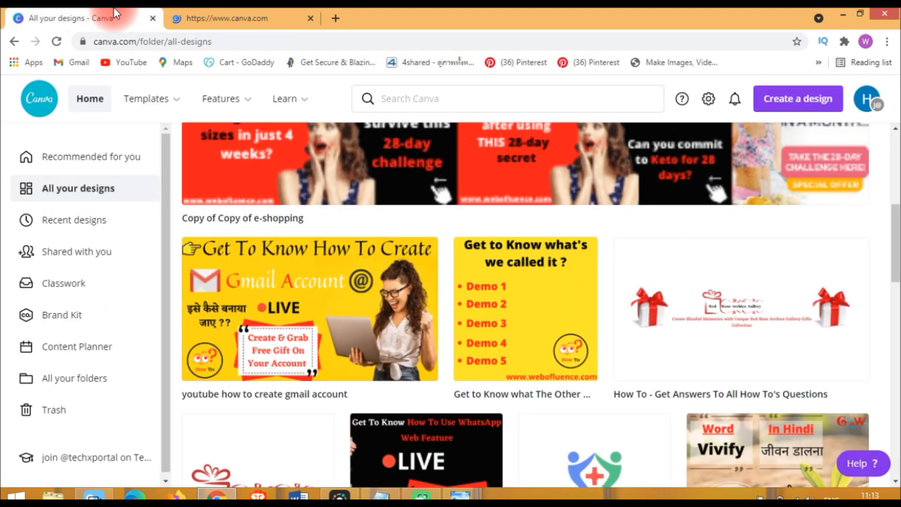
click(222, 14)
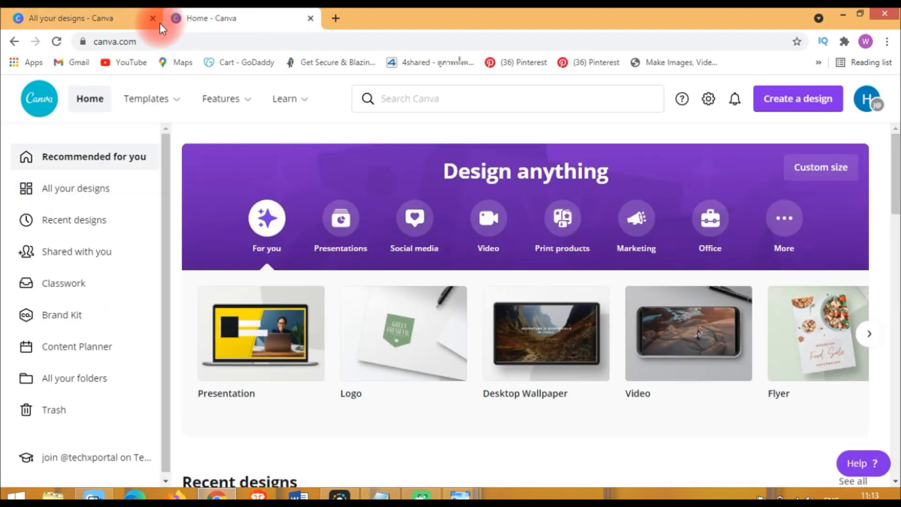
click(154, 19)
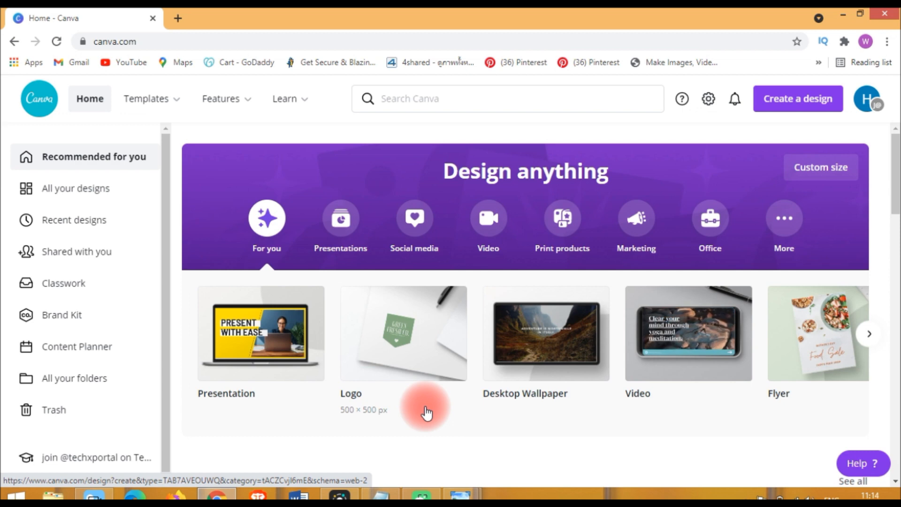
- Create a new blank design with a custom size of 1080 × 1080 px
click(804, 102)
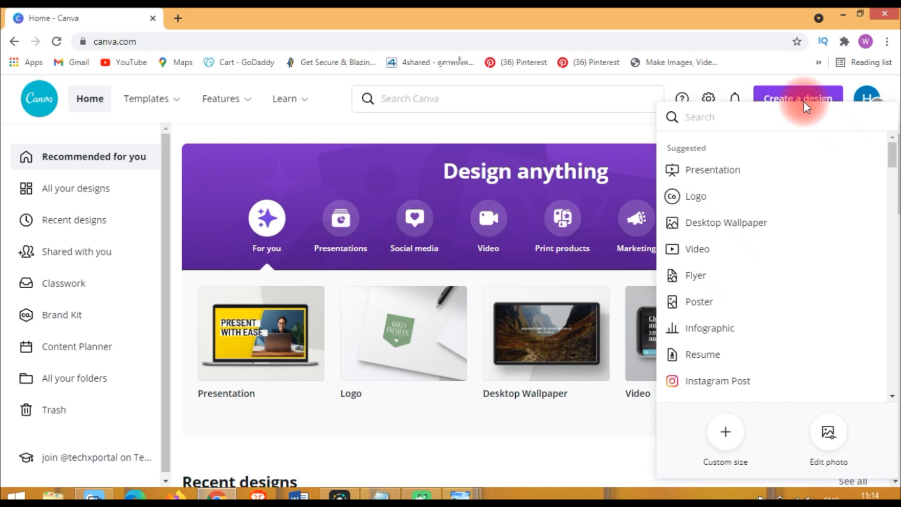
click(727, 431)
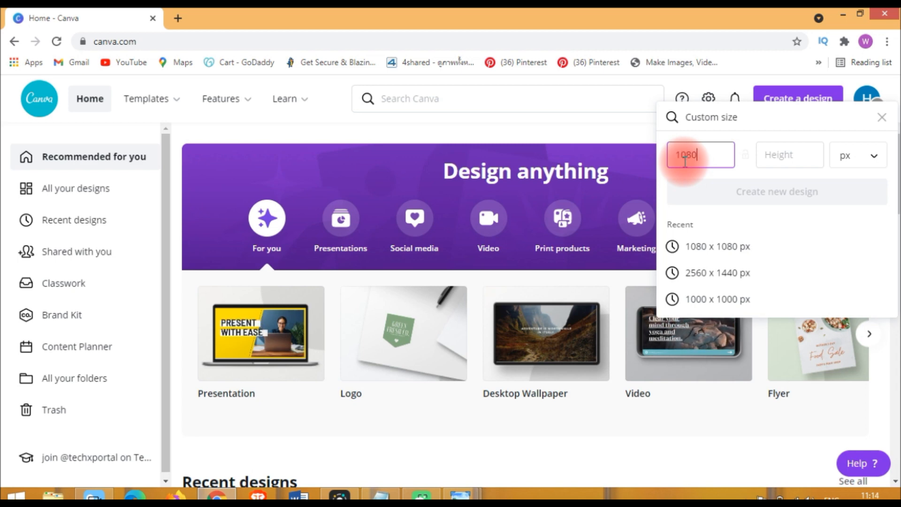
text(1080)
click(790, 160)
text(10)
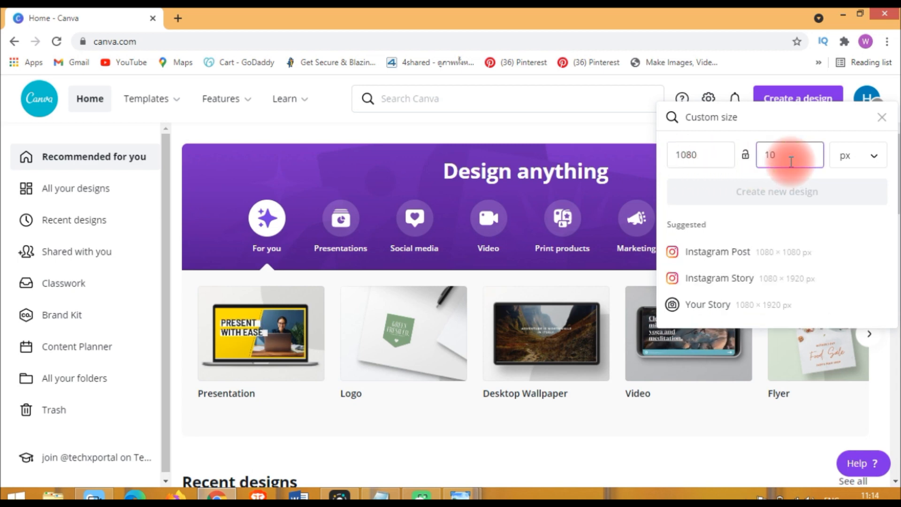
text(80)
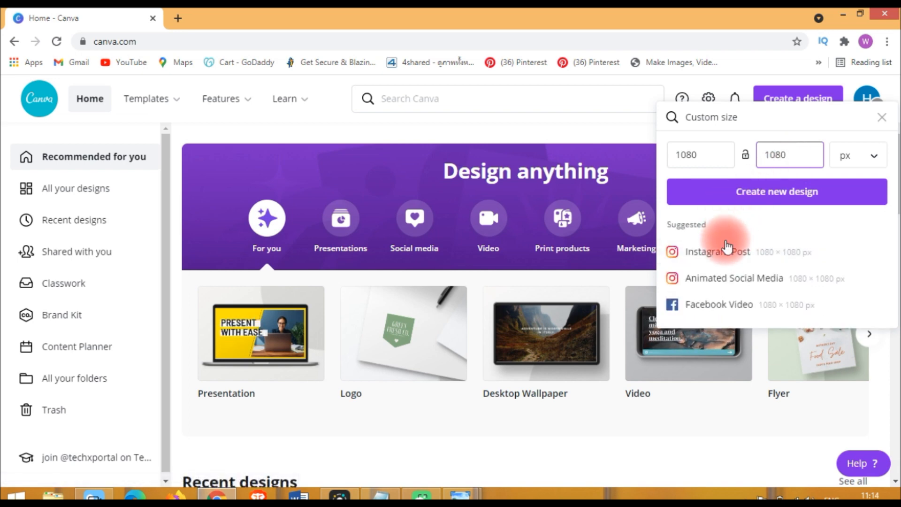
click(715, 195)
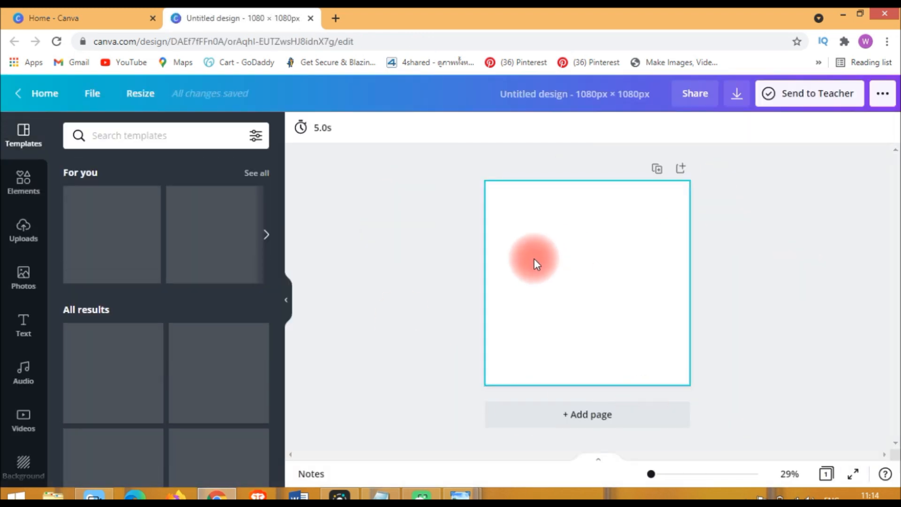
- Open the existing yellow "Get to Know what The Other Names Of This is" design from the collection of all designs
click(85, 10)
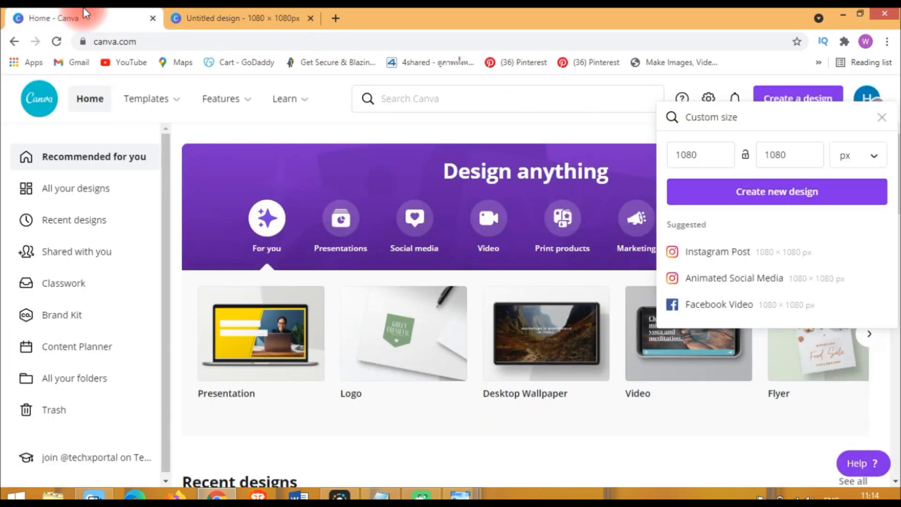
click(85, 186)
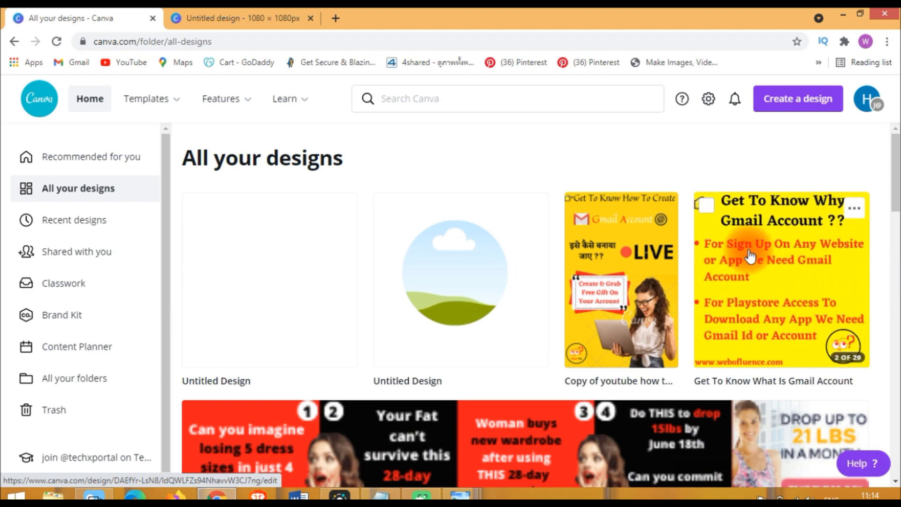
scroll(893, 146, down, 8)
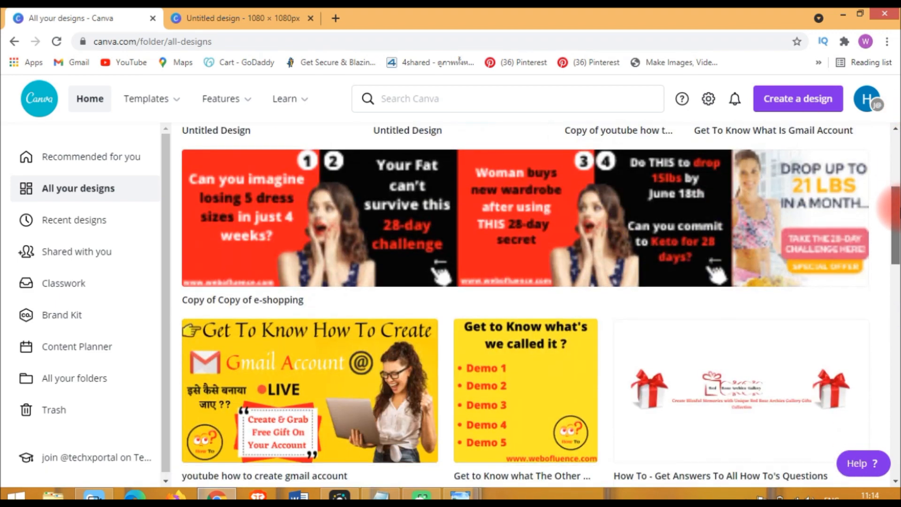
click(495, 255)
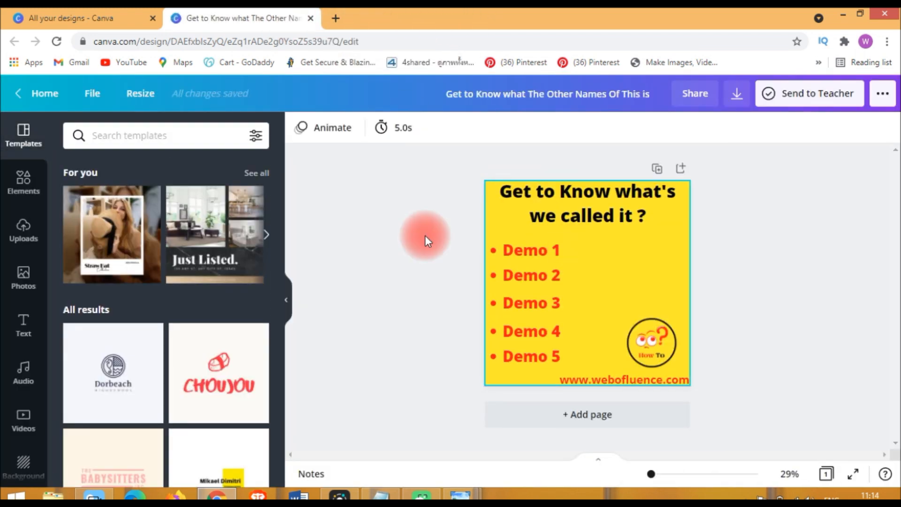
- View the finished Gmail Account reference image in Windows Photo Viewer and return to the Canva design
mouse_move(460, 492)
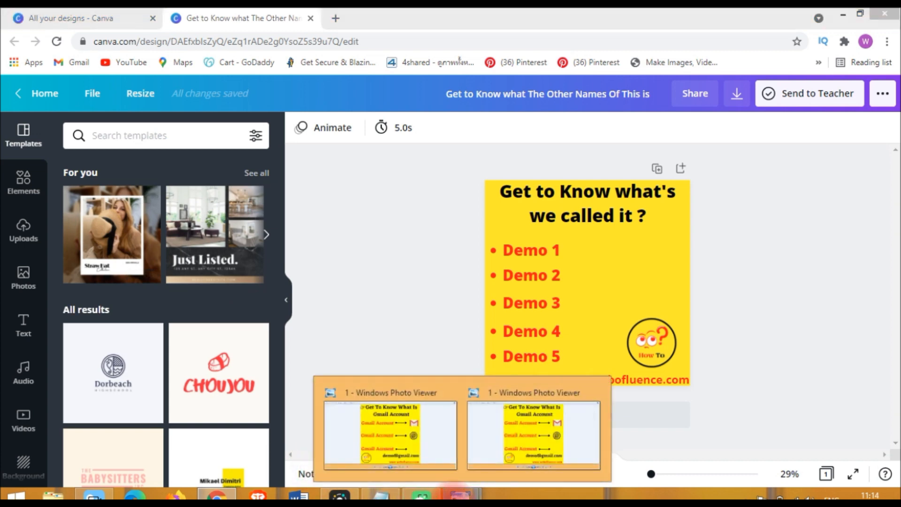
click(520, 446)
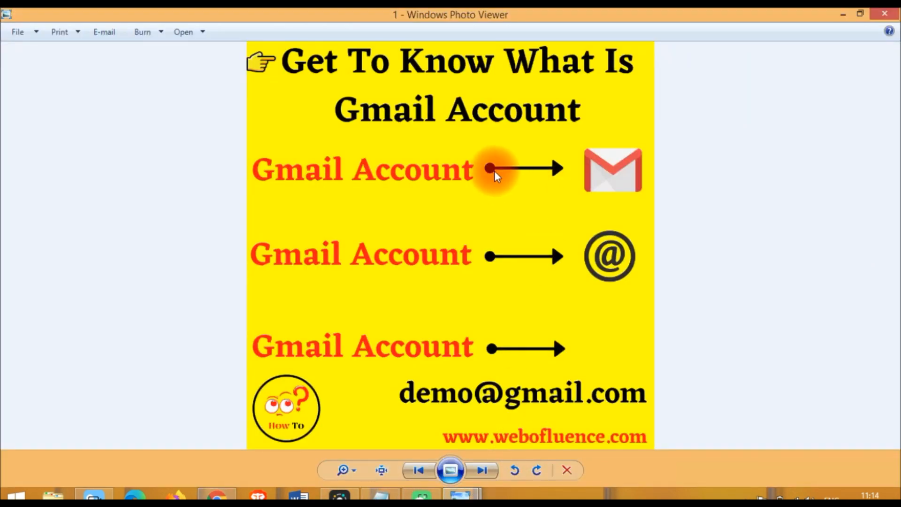
click(211, 495)
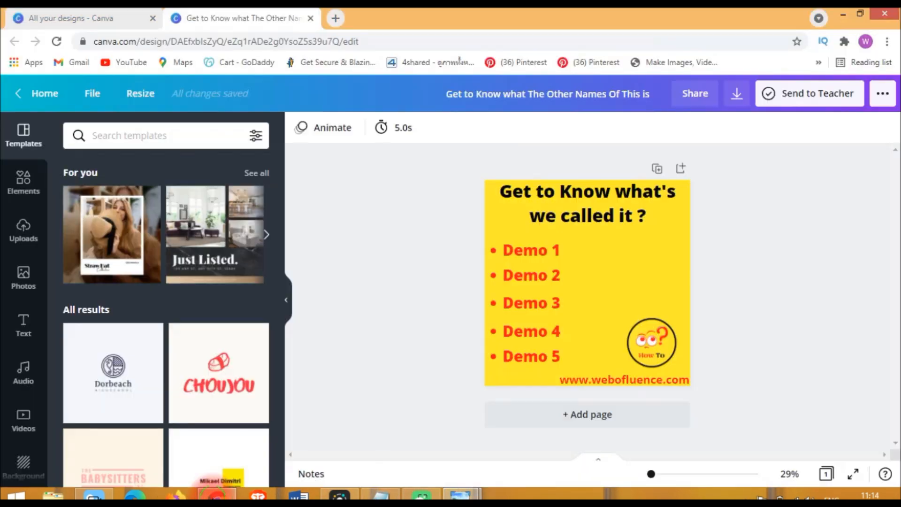
- Search the design elements for "arrow" and limit the results to graphics
click(25, 190)
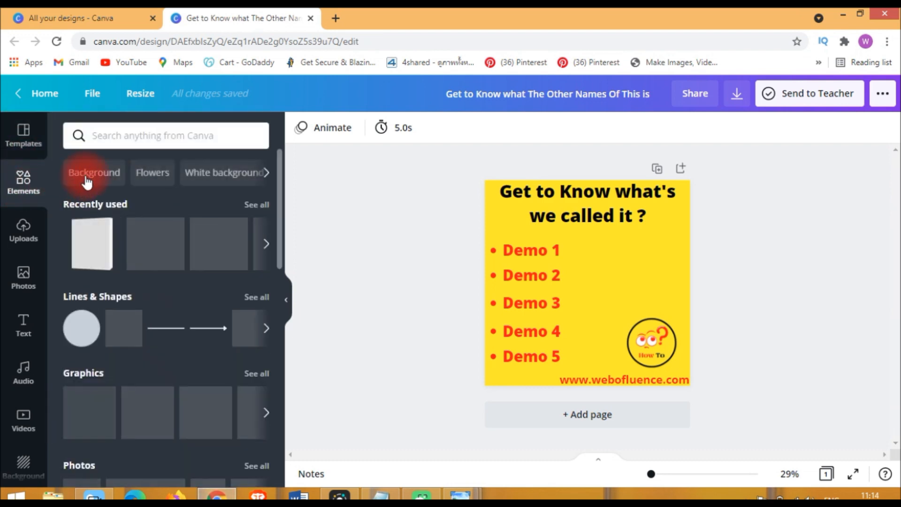
click(100, 136)
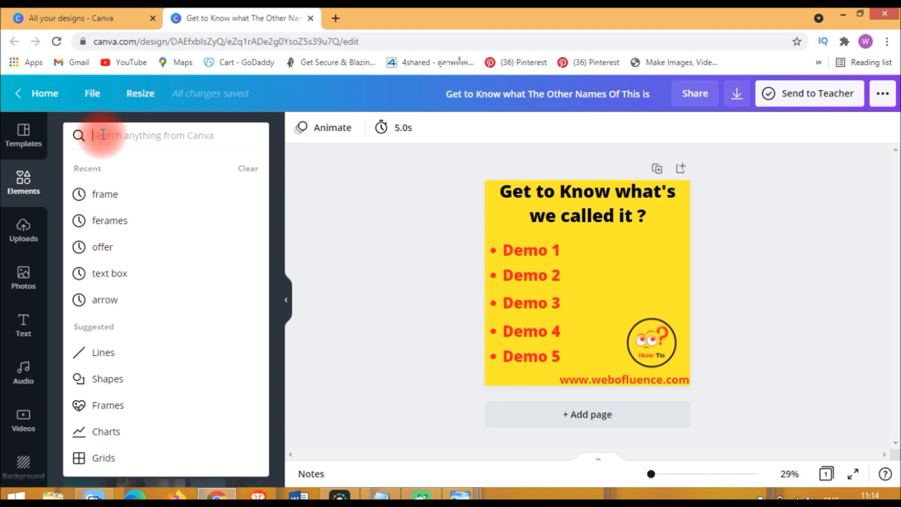
text(arre)
key(BackSpace)
text(ow)
key(Return)
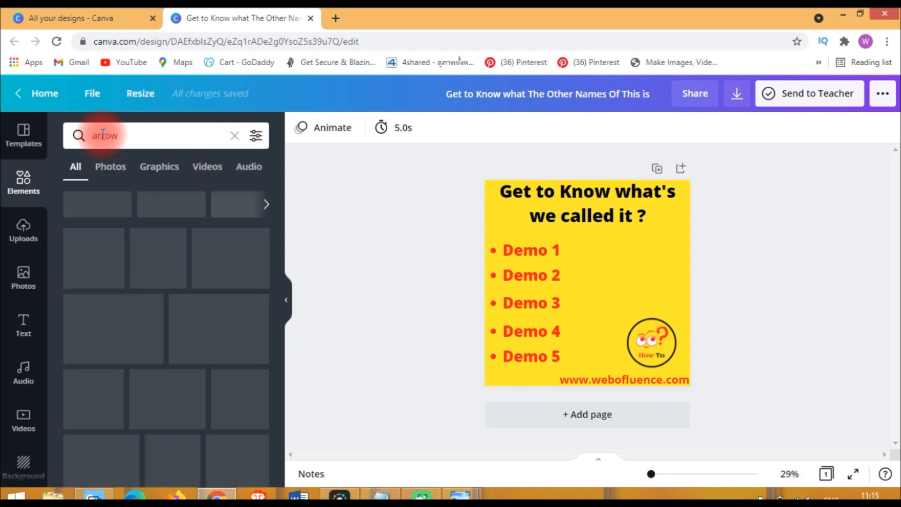
drag(283, 202, 300, 126)
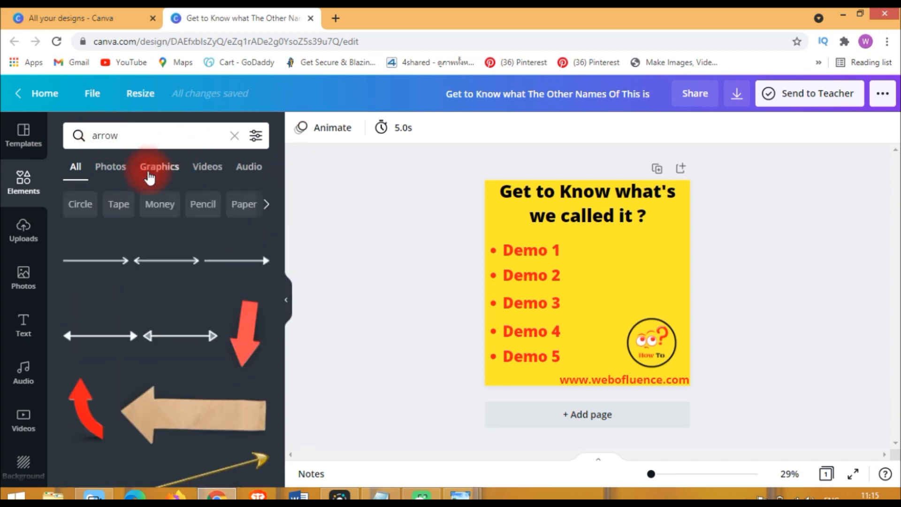
click(160, 168)
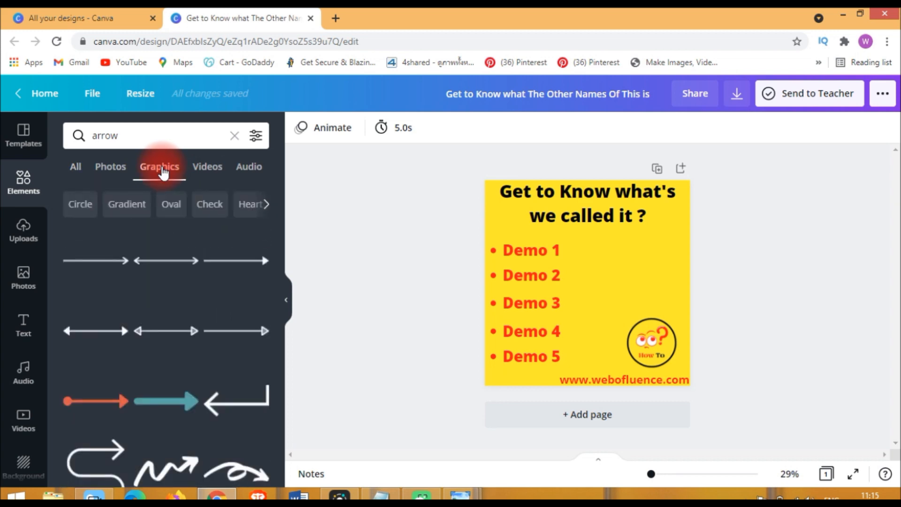
drag(281, 227, 287, 196)
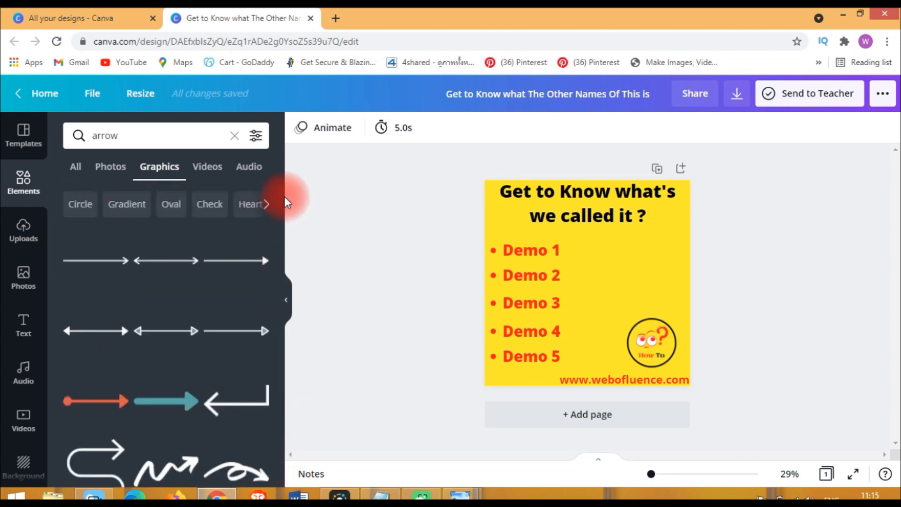
- Add the orange arrow with a round tail to the design and place it beside "Demo 1"
click(91, 399)
drag(646, 267, 605, 253)
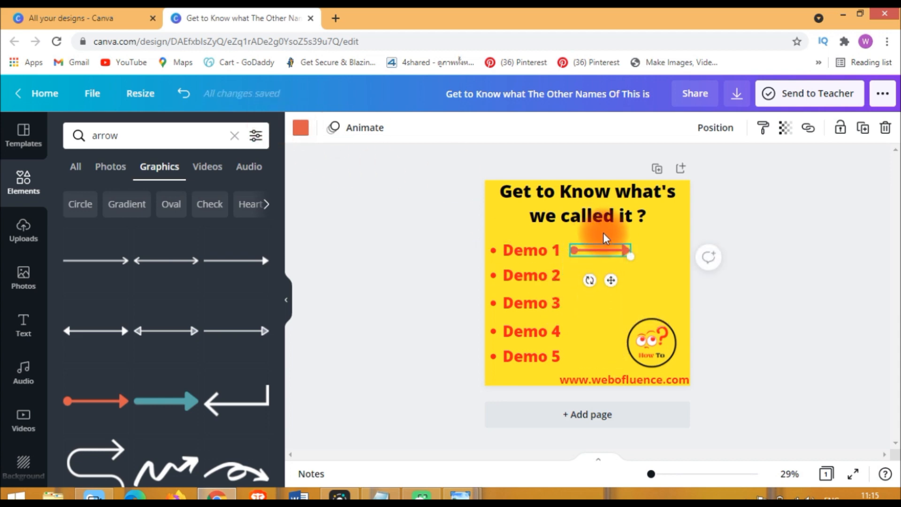
click(619, 267)
click(611, 260)
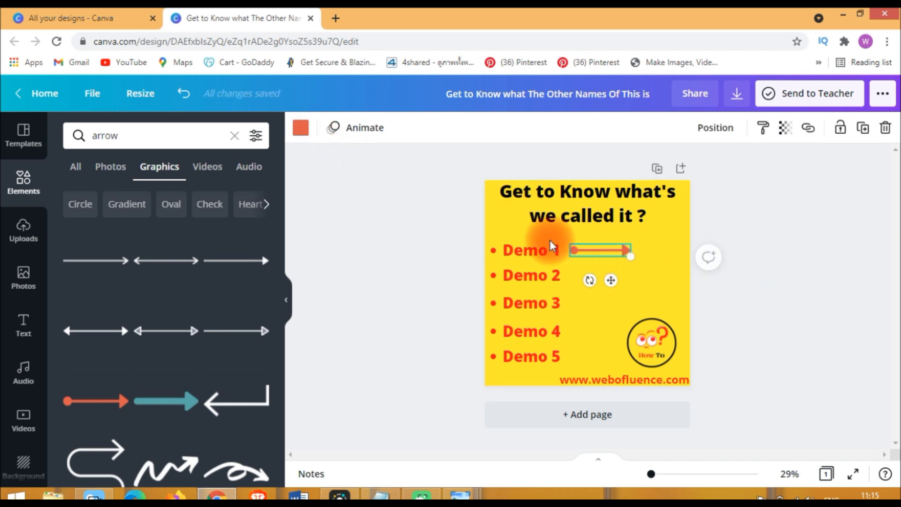
- Recolour the arrow beside "Demo 1" black and deselect it
click(459, 264)
click(608, 262)
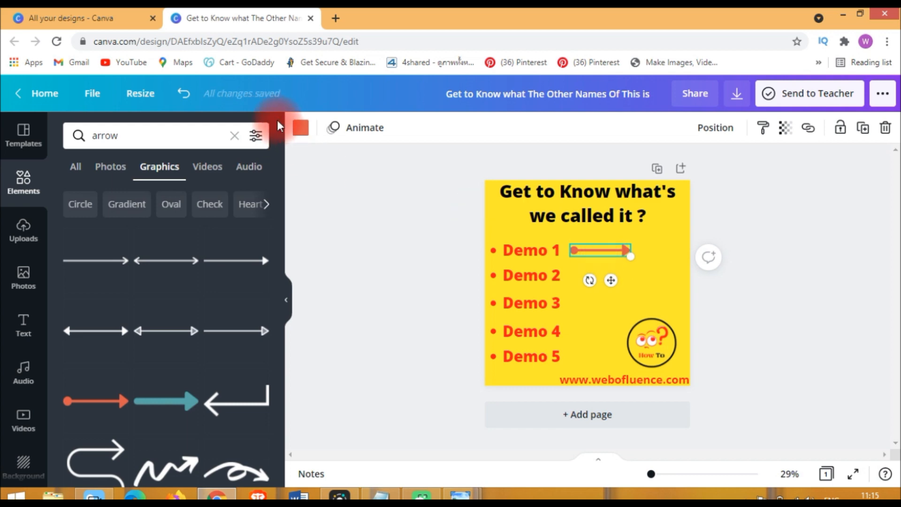
click(300, 127)
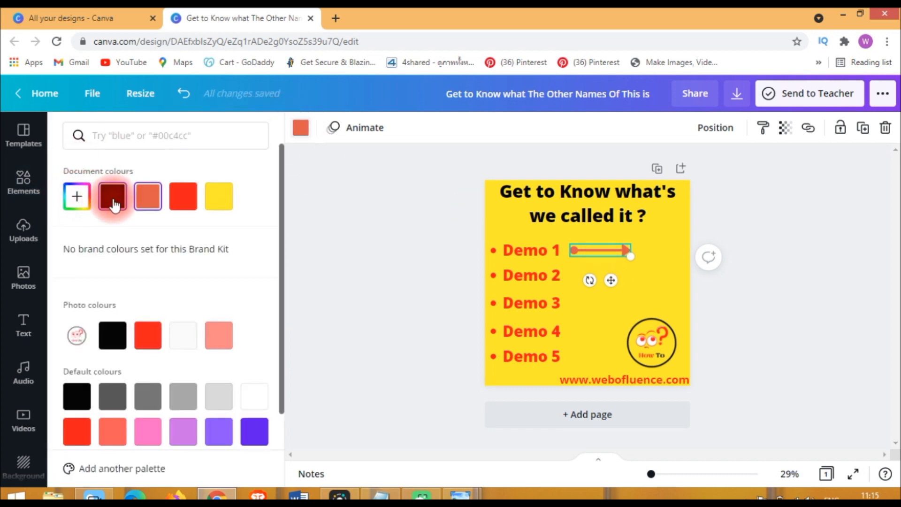
click(115, 204)
click(388, 268)
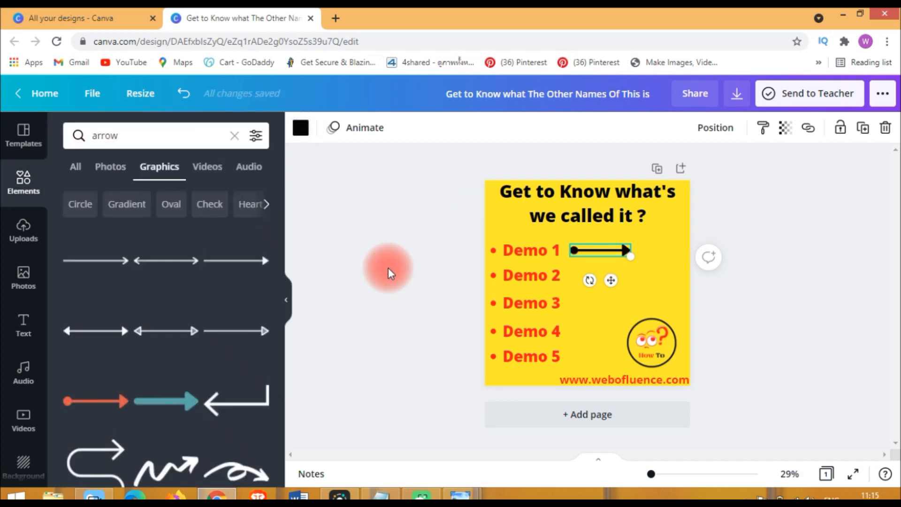
click(425, 275)
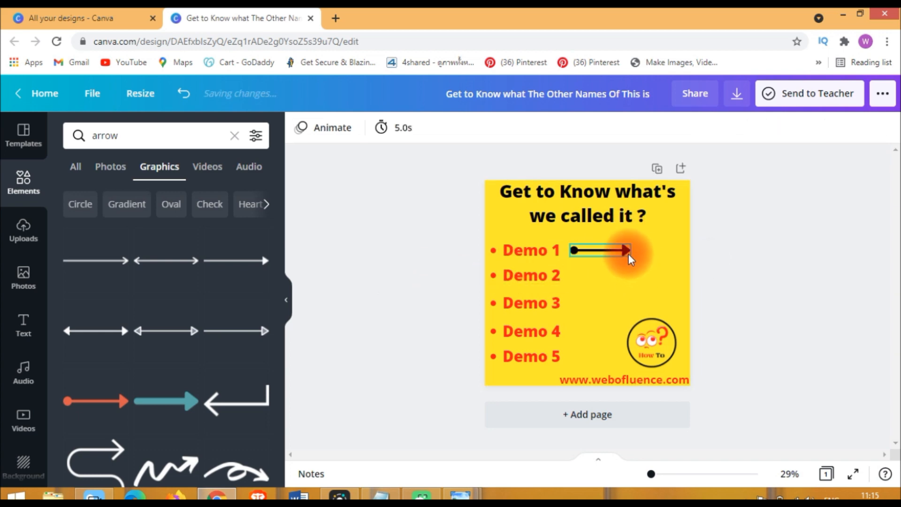
- Duplicate the black arrow twice, placing one copy beside "Demo 2" and the other beside "Demo 3"
click(623, 253)
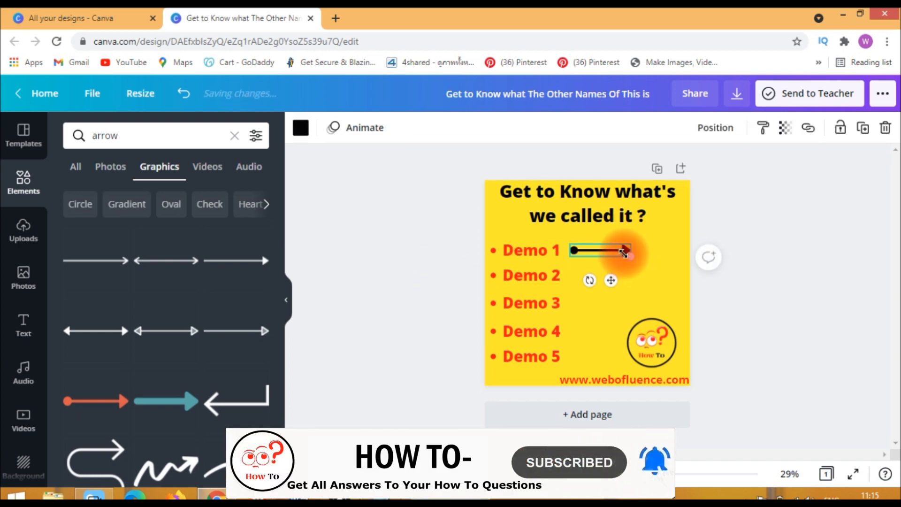
key(ctrl+v)
mouse_move(612, 264)
mouse_down()
mouse_move(609, 282)
mouse_move(610, 273)
mouse_up()
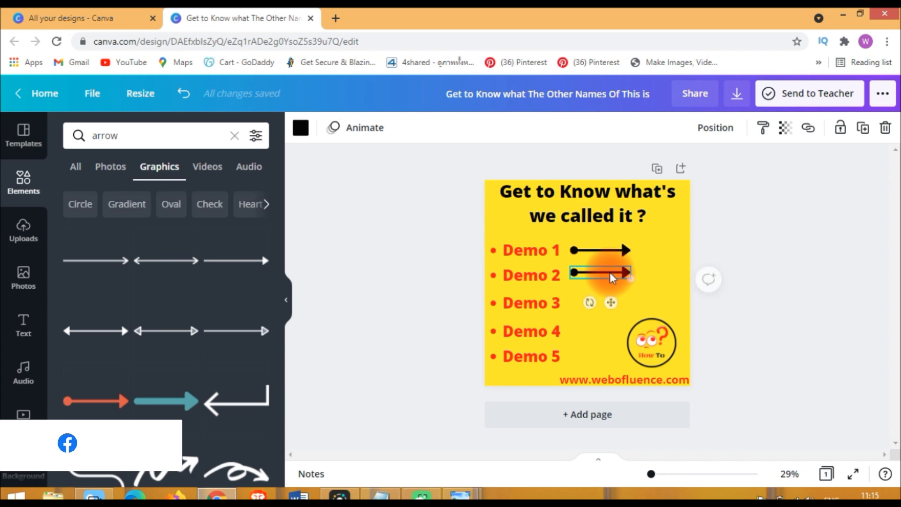
key(ctrl+v)
drag(612, 278, 608, 302)
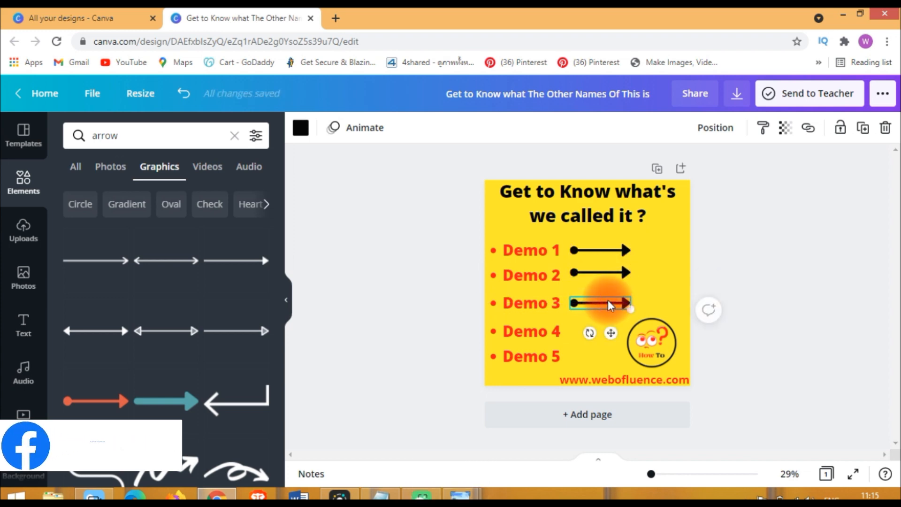
key(ctrl+c)
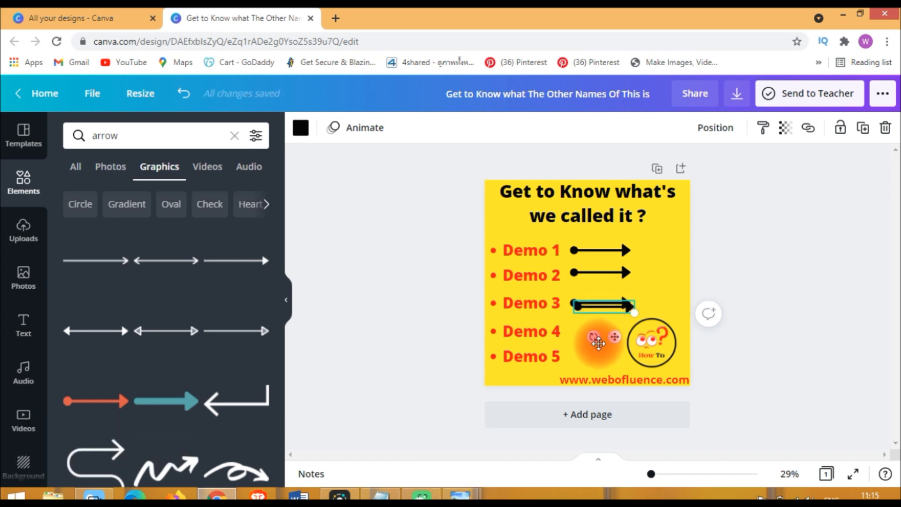
drag(602, 306, 599, 330)
click(781, 285)
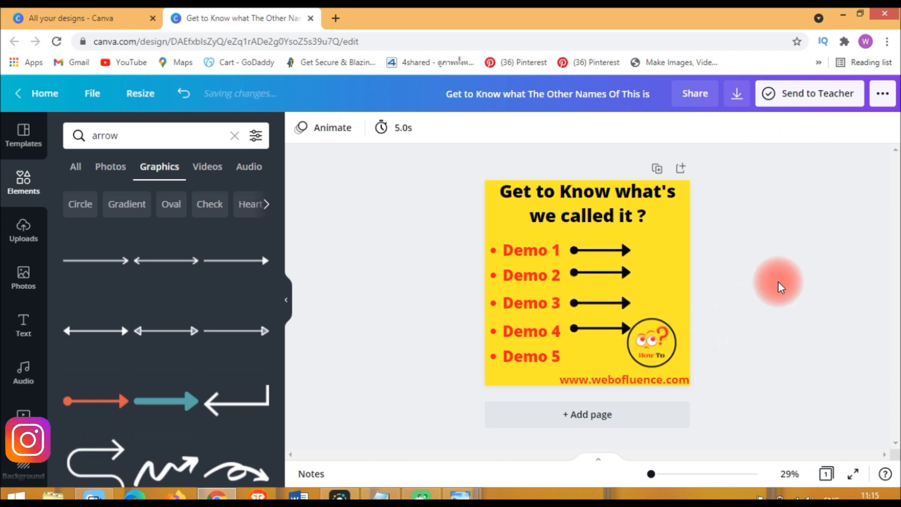
click(601, 333)
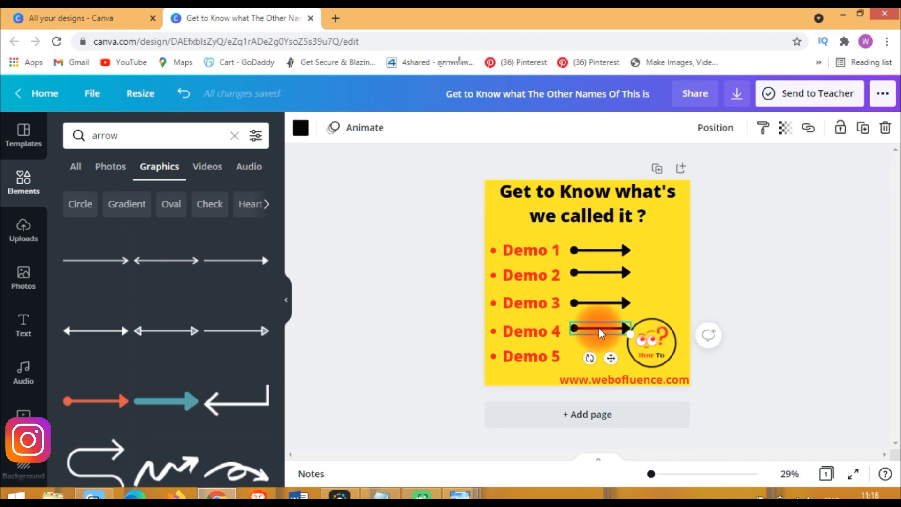
key(Delete)
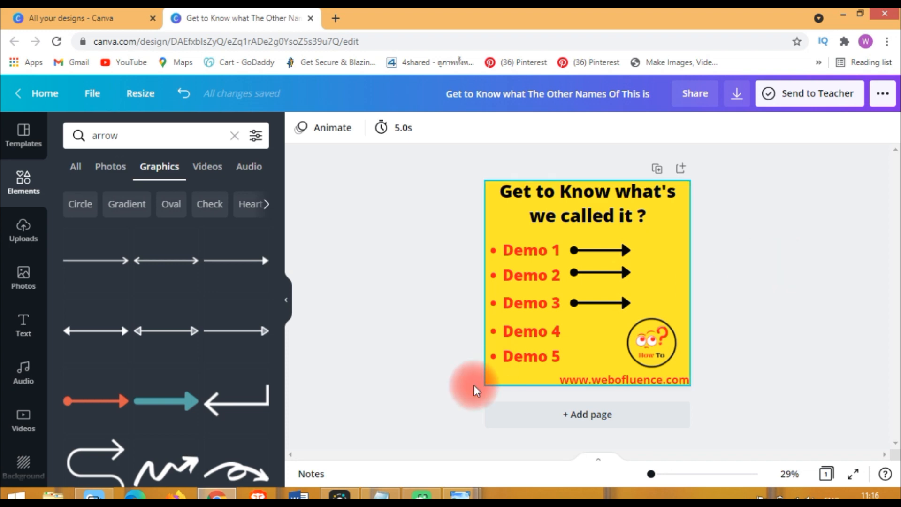
- Switch to Windows Photo Viewer to check the Gmail Account reference image against the arrow layout
click(460, 495)
click(507, 417)
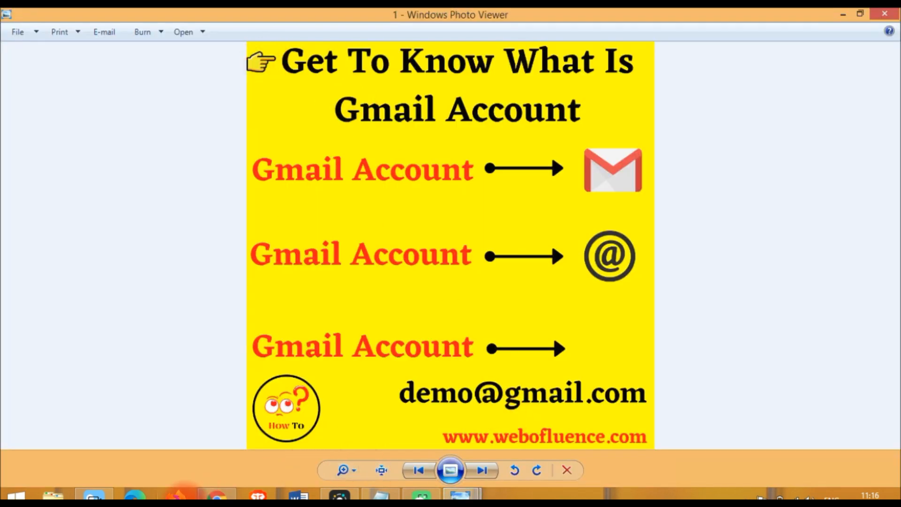
- Switch back to Canva and search the elements for "hands", limiting the results to graphics and browsing them
click(216, 495)
click(15, 185)
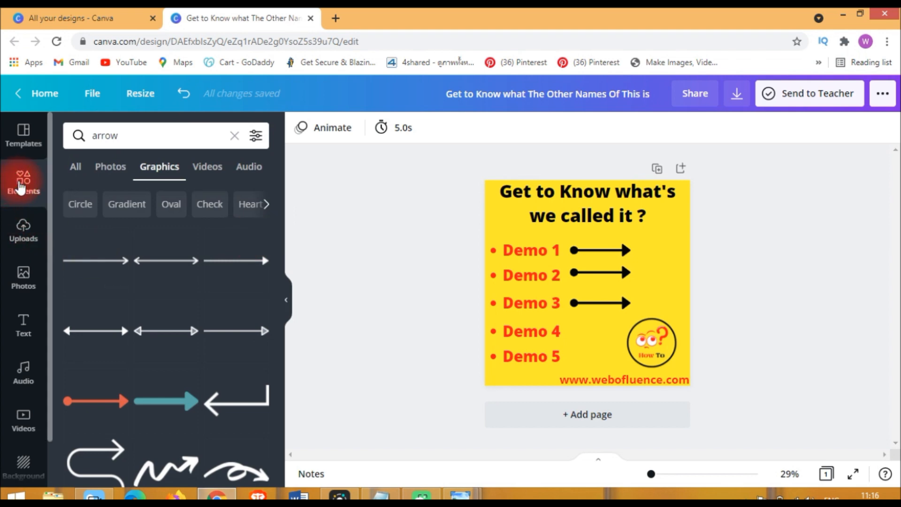
click(125, 135)
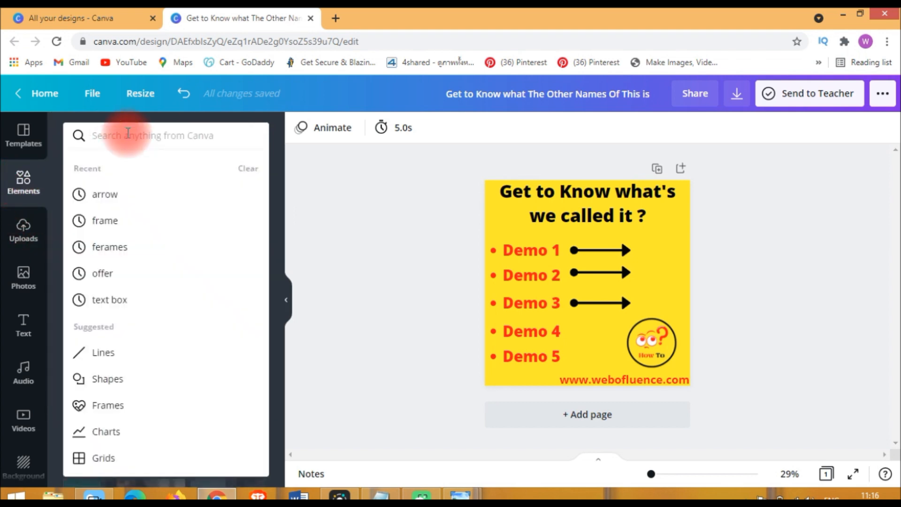
text(hands)
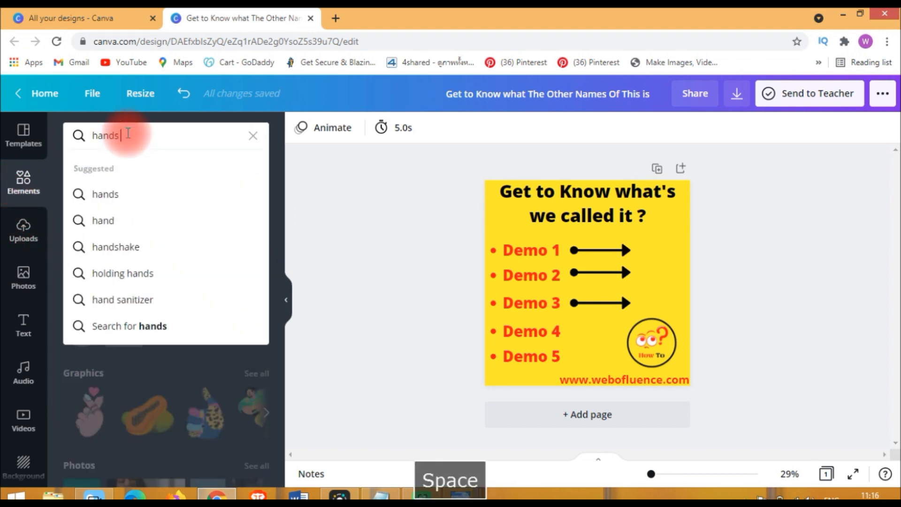
key(Return)
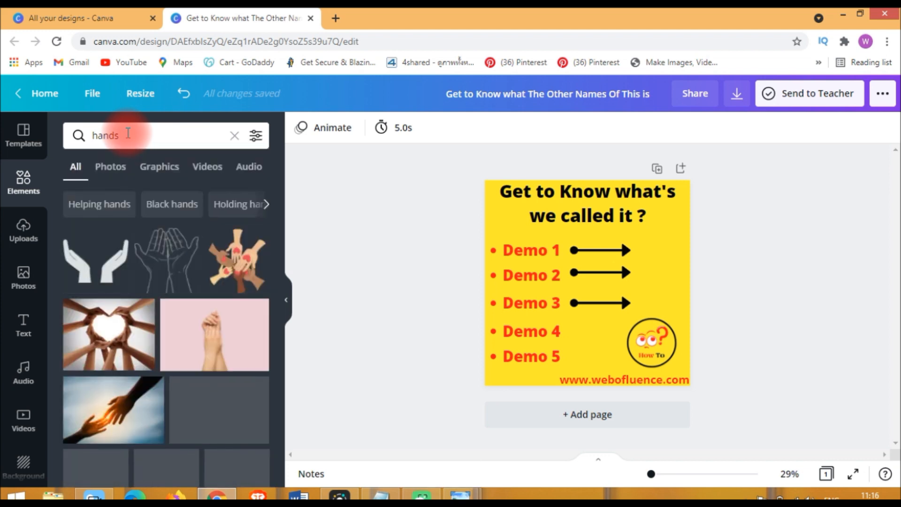
click(155, 167)
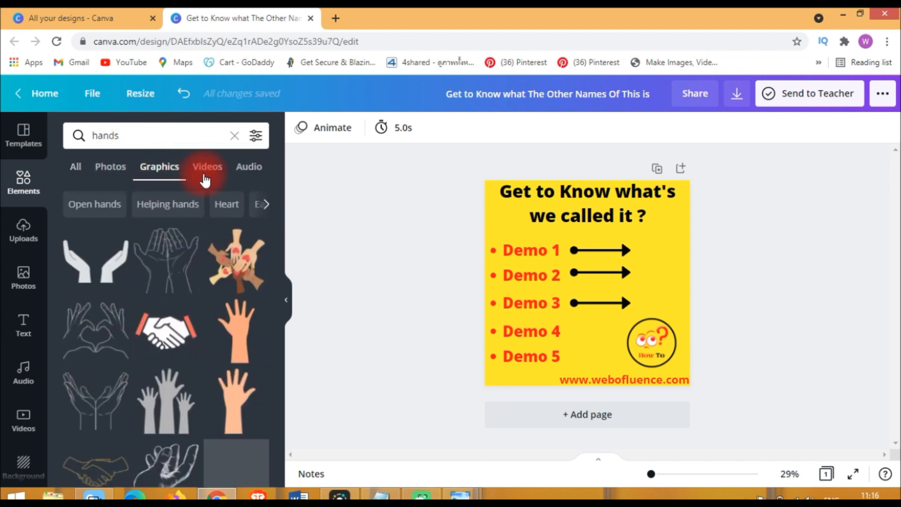
drag(277, 205, 284, 404)
- Refine the element search to "hands pointing" and look through the graphics for a hand pointing right
click(158, 135)
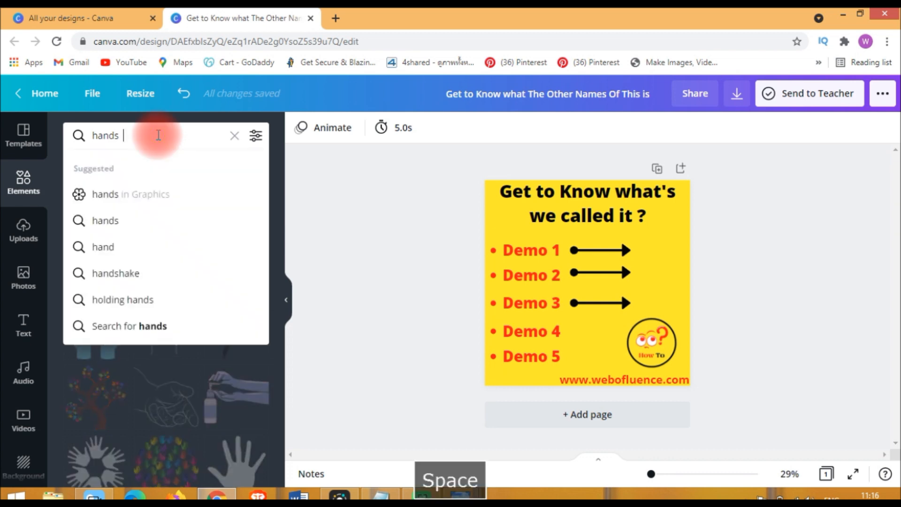
text(pinty)
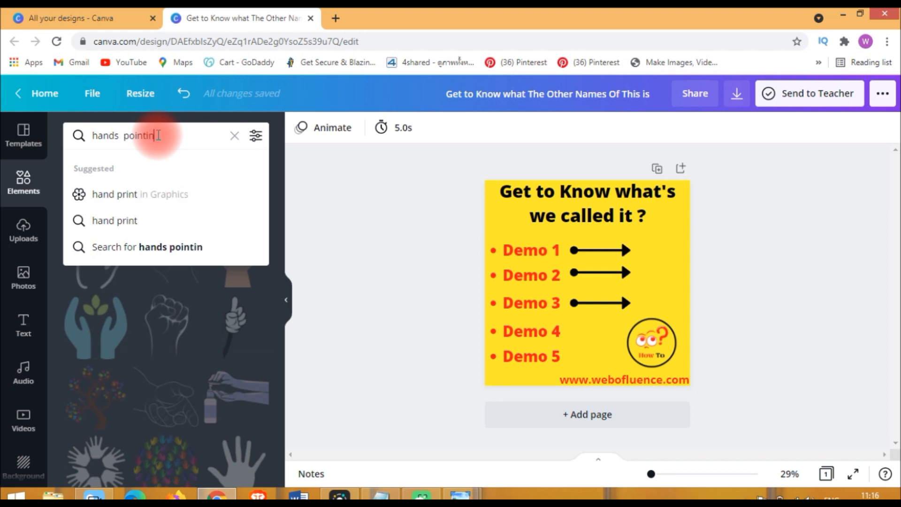
text(g)
key(Return)
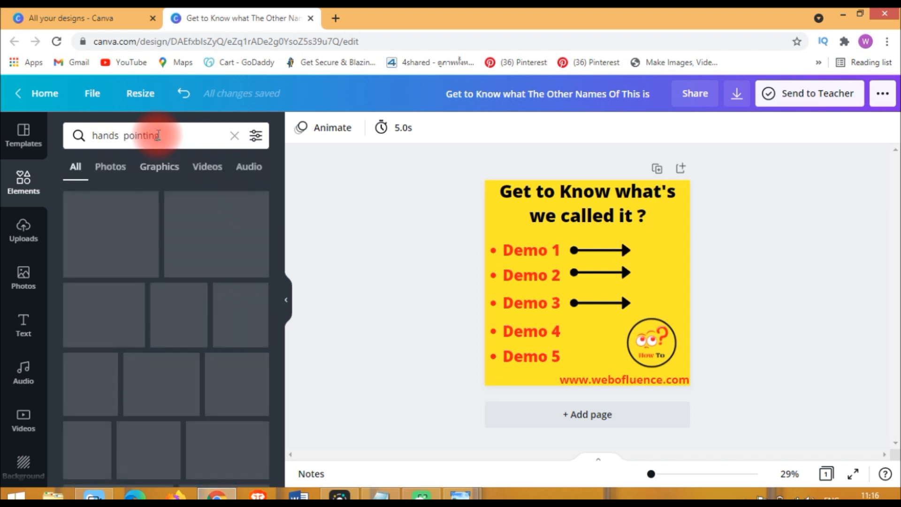
click(159, 166)
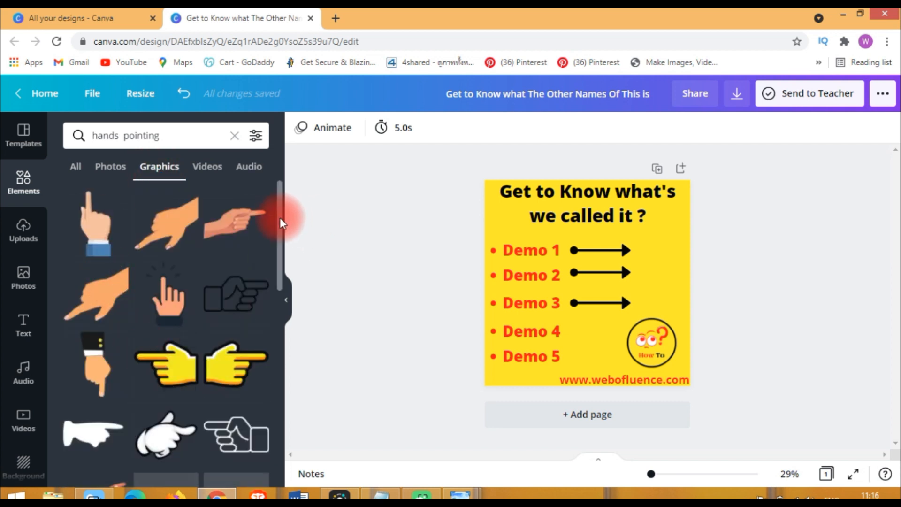
scroll(270, 267, down, 2)
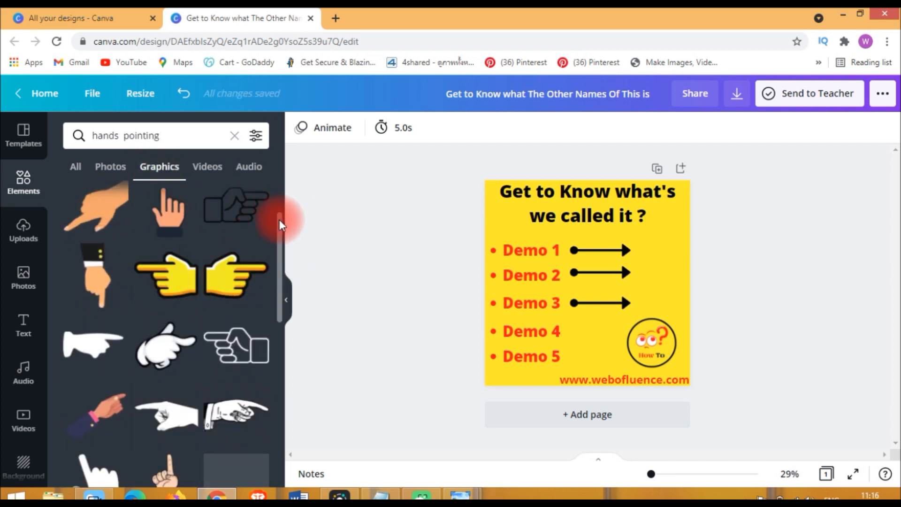
scroll(280, 266, down, 2)
drag(281, 266, 281, 185)
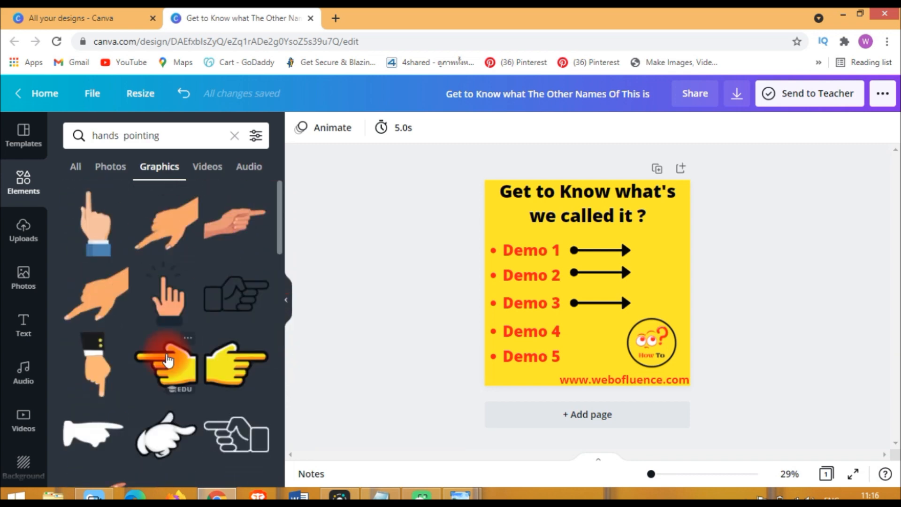
- Add the yellow right-pointing hand graphic, shrink it and place it in the post's upper-left corner before the heading
click(224, 362)
drag(587, 282, 527, 210)
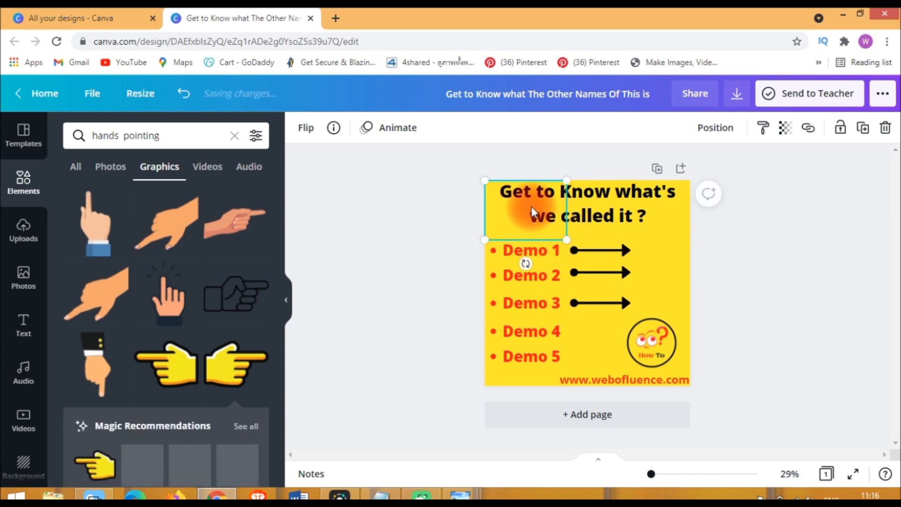
drag(567, 244, 500, 191)
- Shift the heading "Get to Know what's we called it ?" right to clear the pointing hand, and deselect it
click(593, 209)
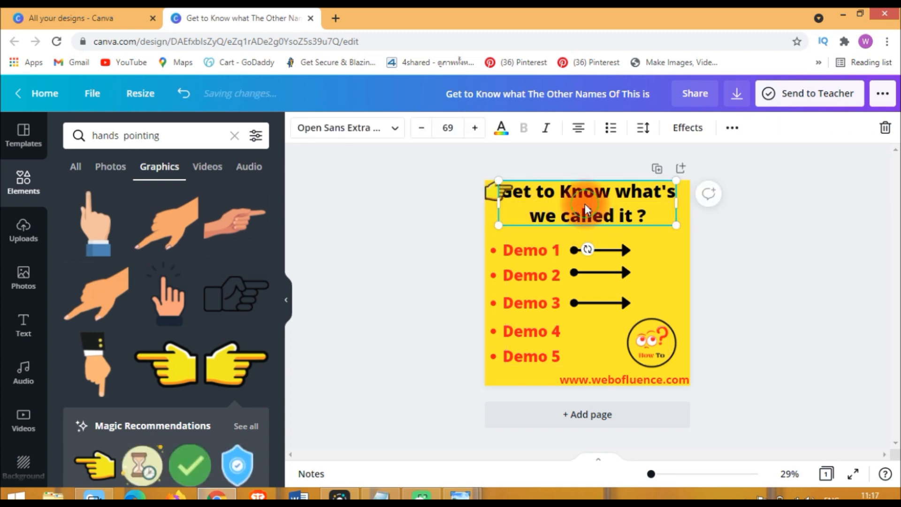
drag(591, 203, 599, 203)
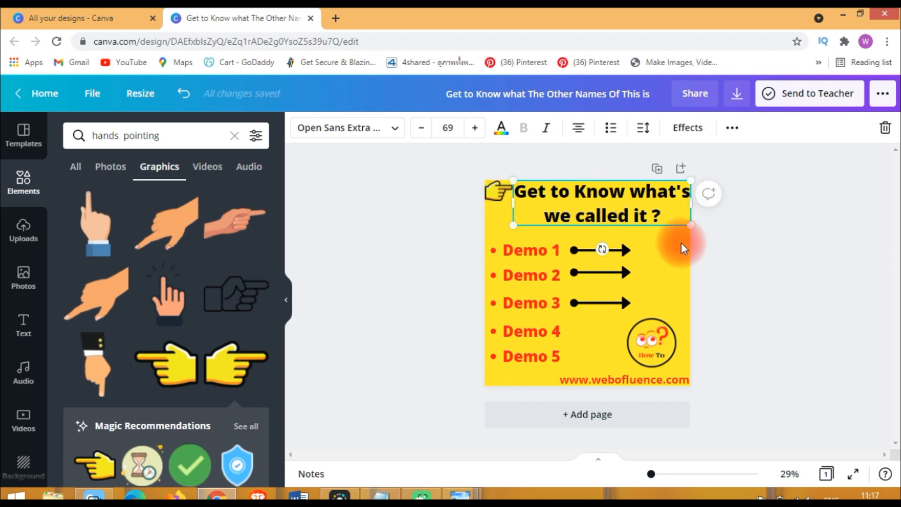
click(821, 292)
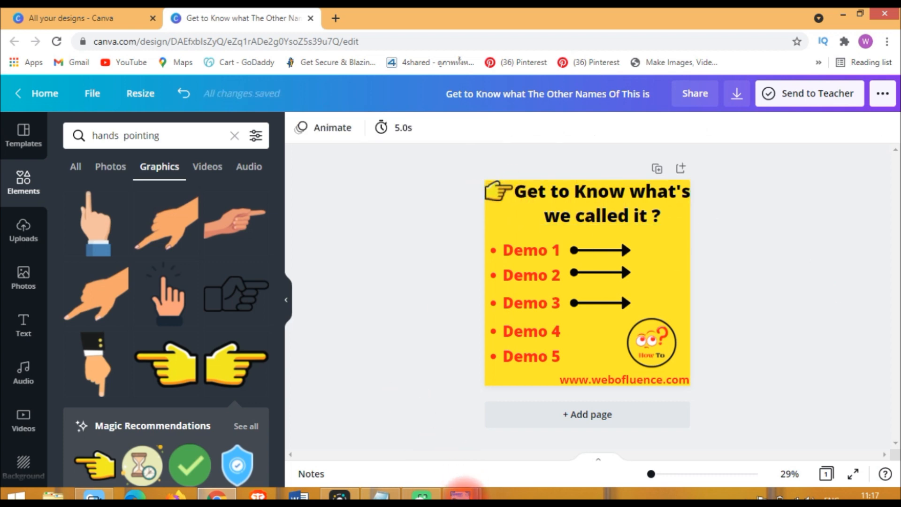
- Check in Windows Photo Viewer which icon follows the first arrow of the reference image, and return to Canva
mouse_move(464, 492)
click(484, 426)
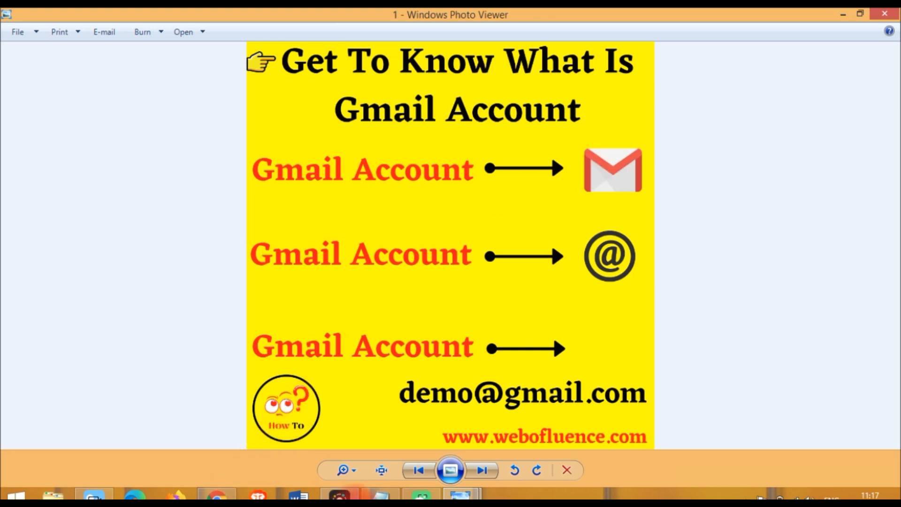
click(217, 496)
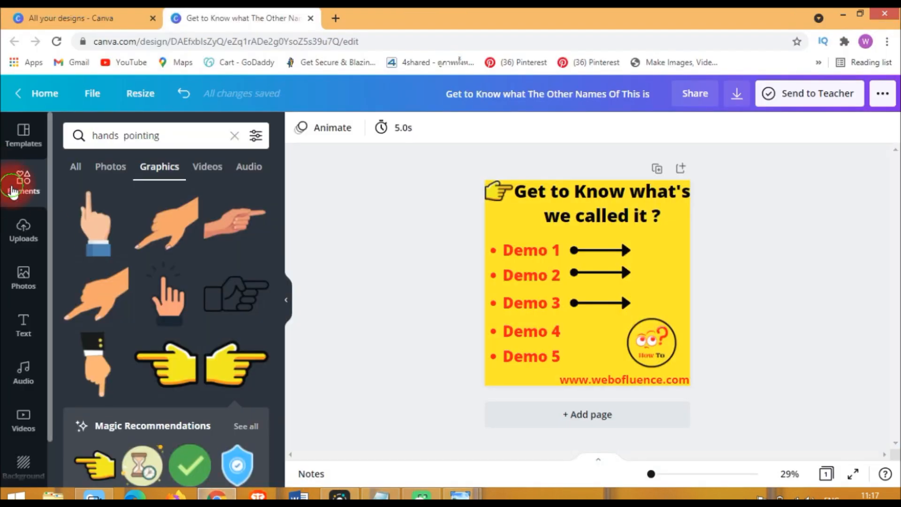
- Search the elements for "gmail" and browse the matching graphics for a Gmail logo
click(13, 190)
click(146, 133)
text(gmail)
key(Return)
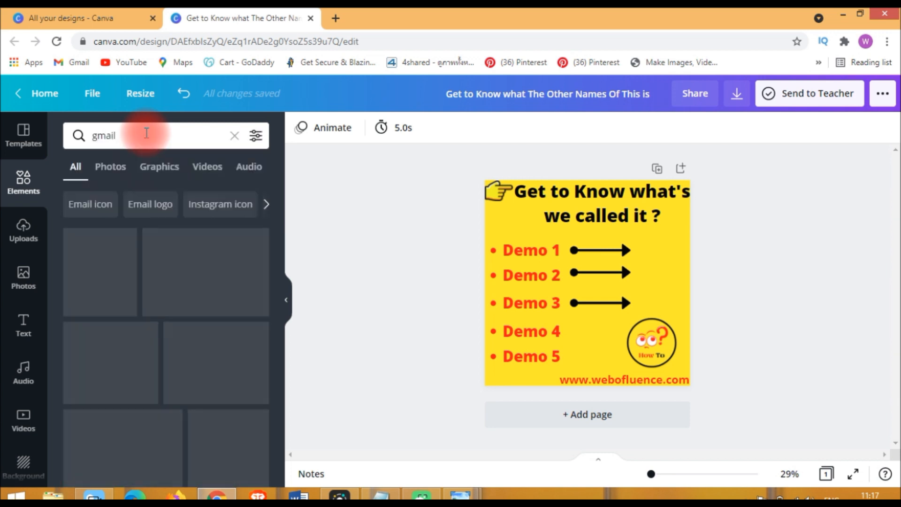
click(157, 165)
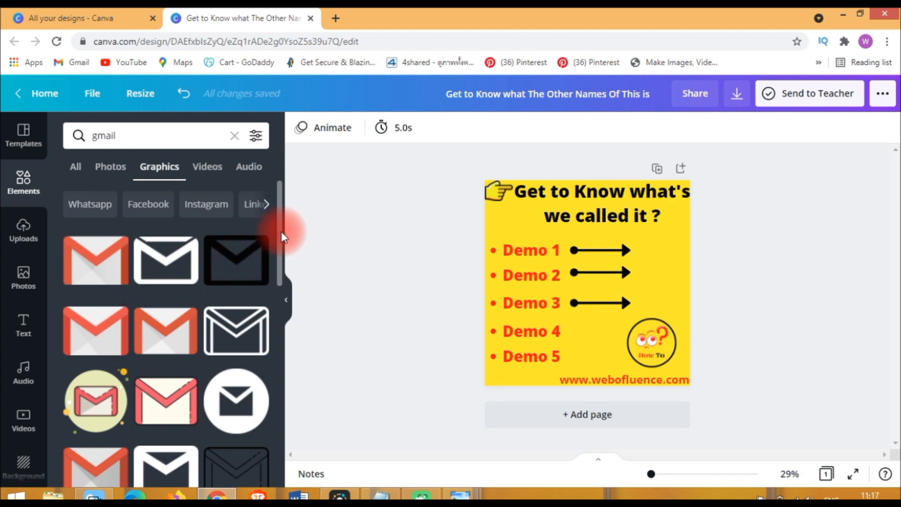
scroll(280, 241, down, 1)
drag(282, 302, 287, 221)
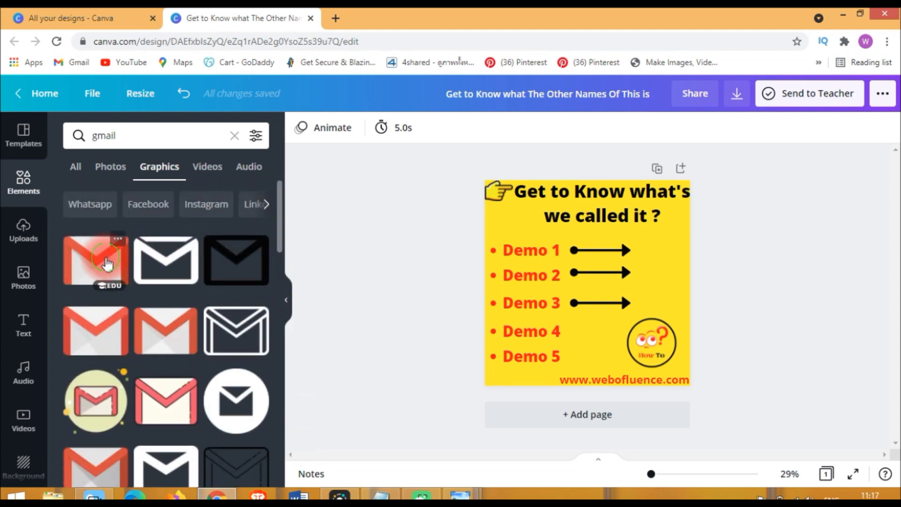
- Add the first red-and-white Gmail envelope graphic, shrink it and place it at the tip of the "Demo 1" arrow
click(107, 264)
drag(593, 266, 630, 245)
drag(673, 291, 660, 245)
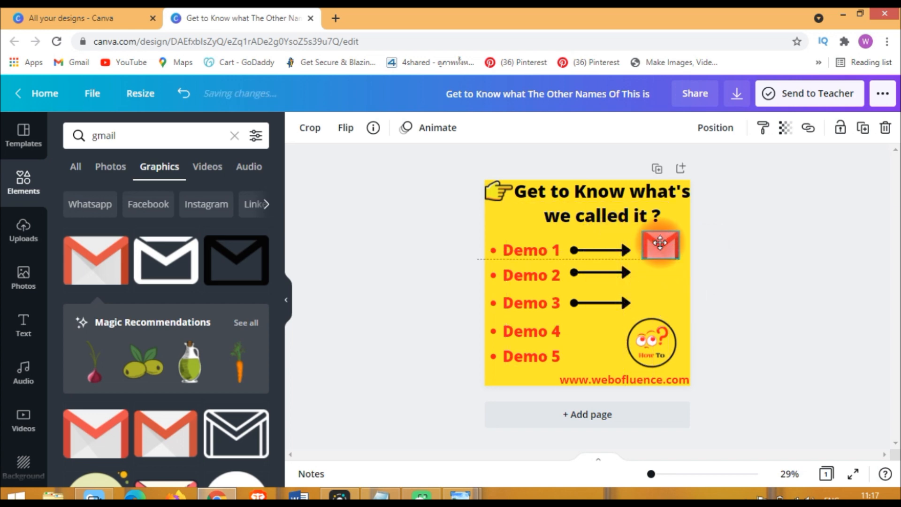
drag(660, 243, 660, 244)
click(730, 293)
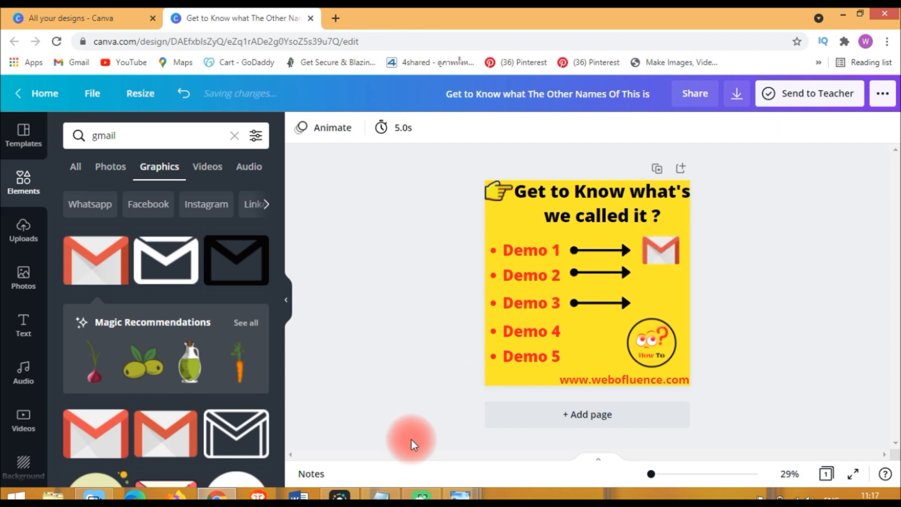
- Examine the icon beside the second arrow of the reference image in Windows Photo Viewer, and switch back to Canva
mouse_move(459, 492)
click(416, 455)
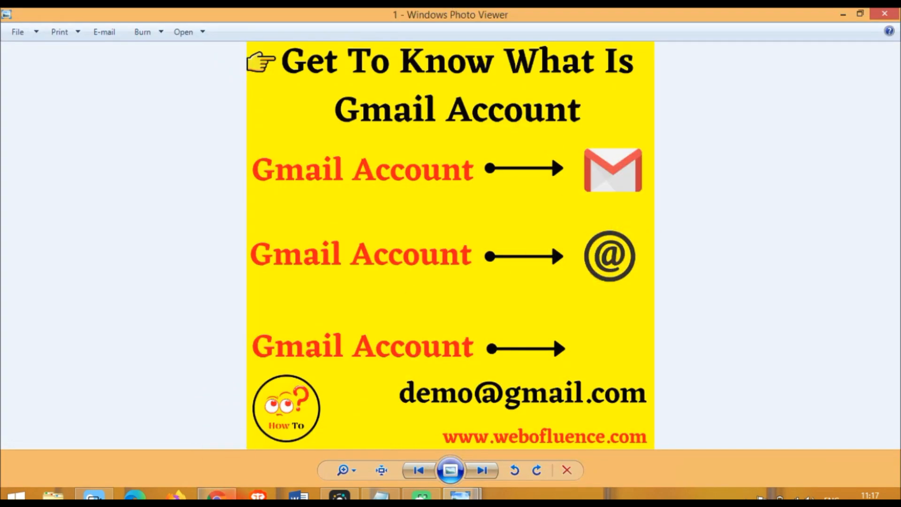
click(217, 493)
- Replace the element search with "at the rate" and browse the matching graphics for a circled @ symbol
click(117, 133)
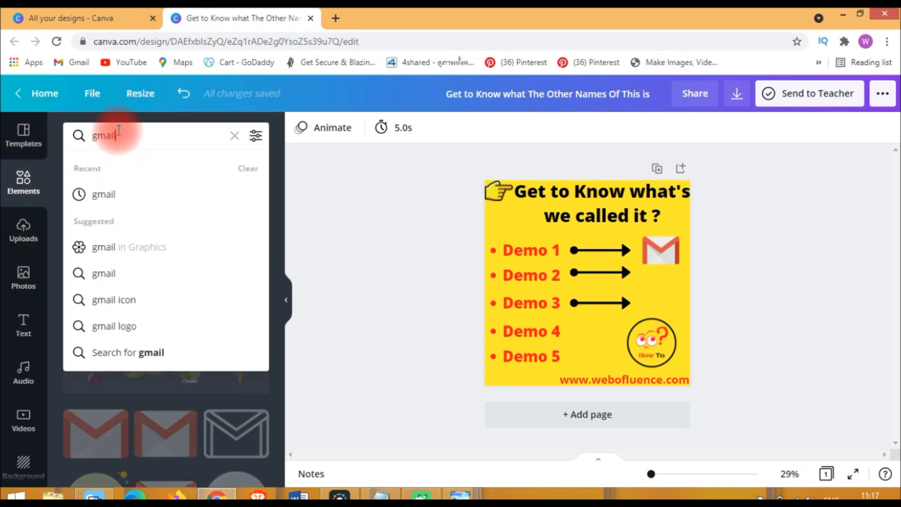
key(BackSpace)
key(BackSpace)
key(BackSpace)
key(BackSpace)
text(at)
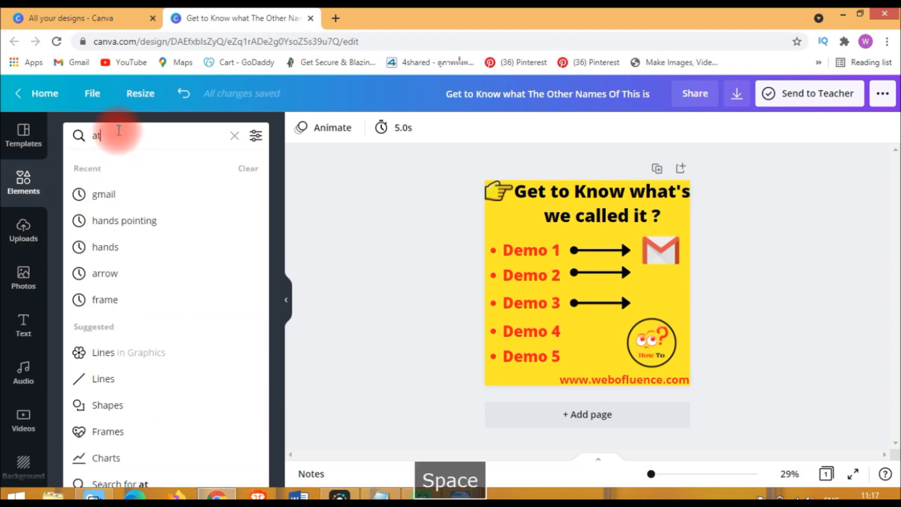
text( the rate)
key(Return)
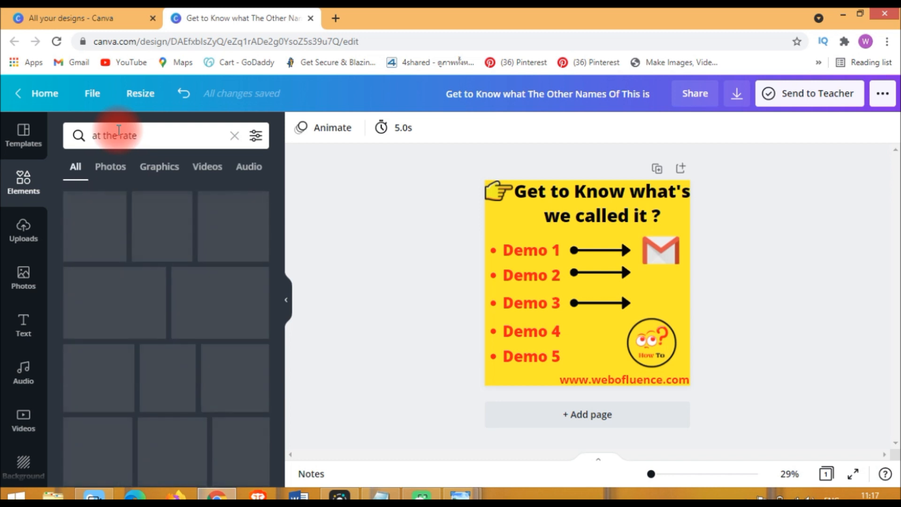
click(144, 166)
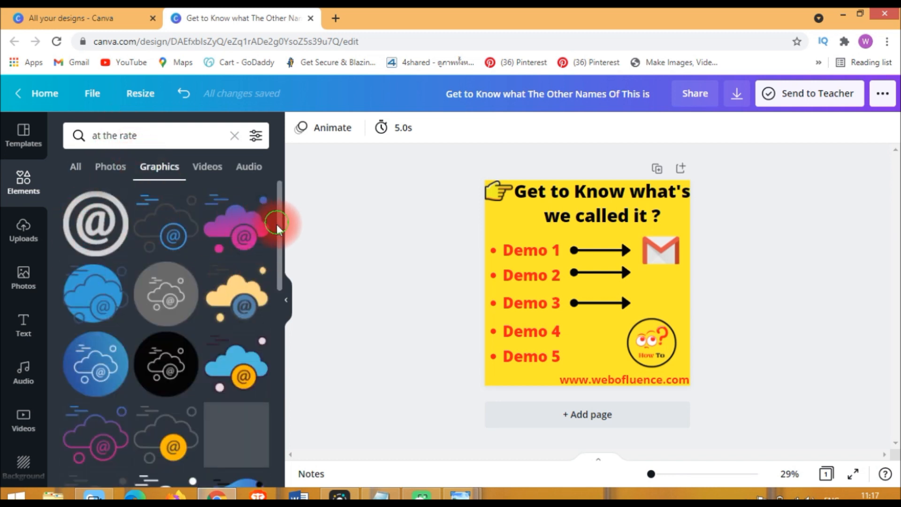
scroll(279, 277, down, 3)
drag(278, 312, 182, 179)
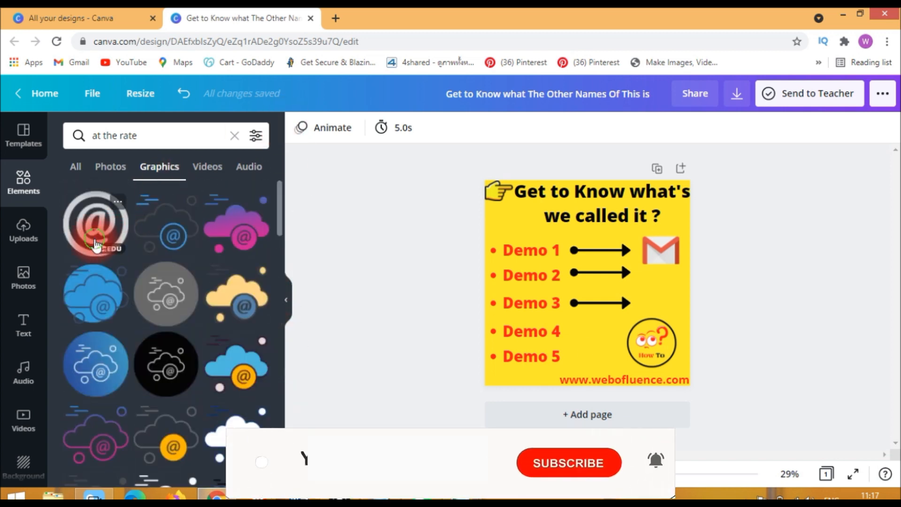
- Add the circled @ graphic, shrink it and place it below the Gmail logo, next to the "Demo 3" arrow
click(96, 223)
drag(631, 240, 665, 303)
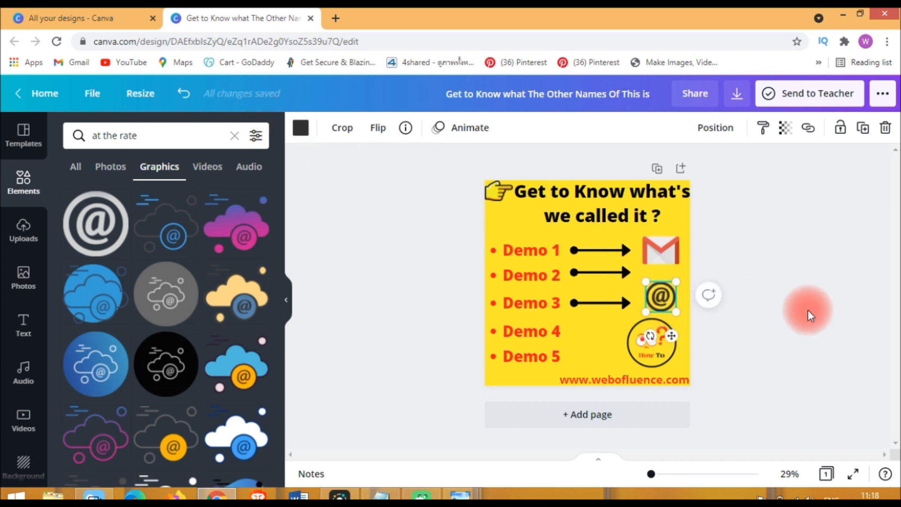
click(747, 312)
- Recolour the circled @ graphic black using the document colours
click(663, 307)
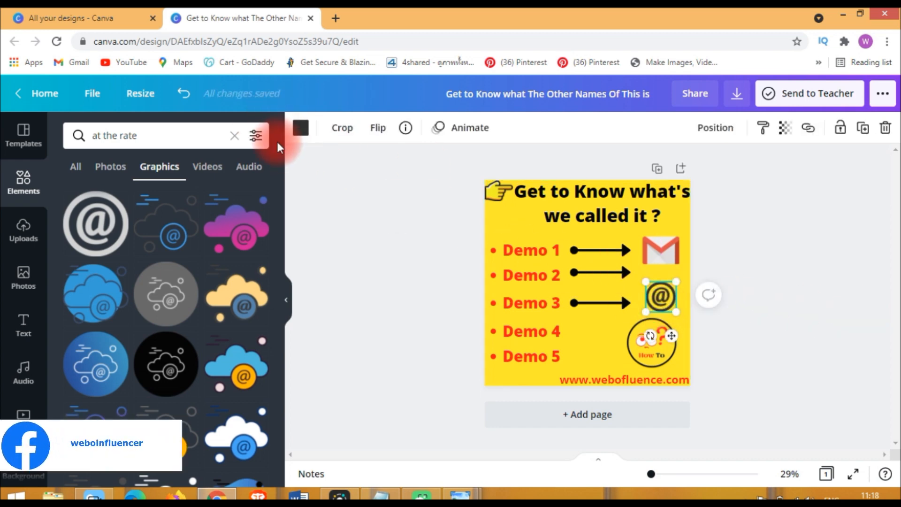
click(300, 132)
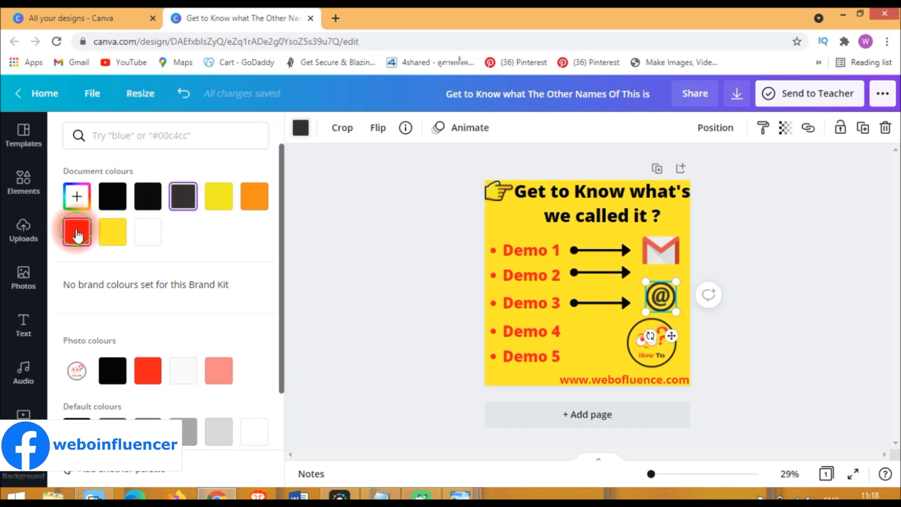
click(110, 200)
click(367, 271)
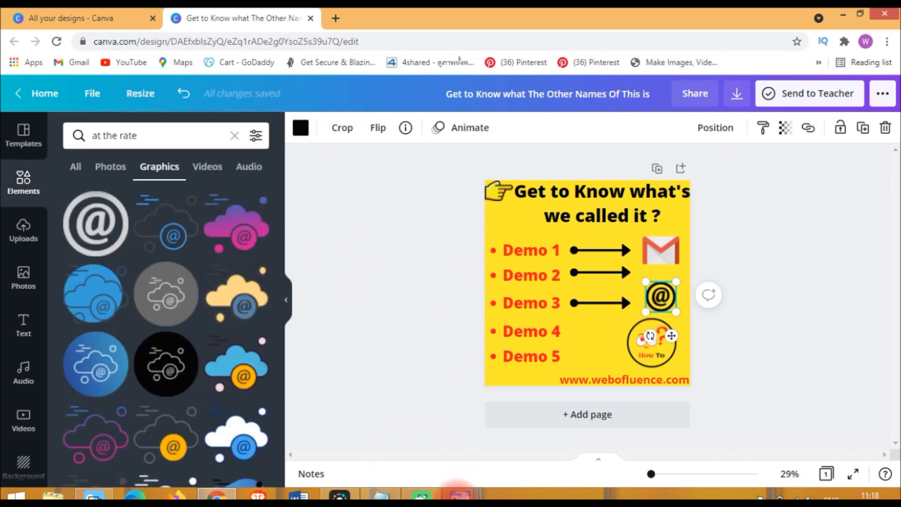
- Compare the design with the Gmail Account reference image in Windows Photo Viewer, and minimise the viewer
mouse_move(458, 491)
click(535, 455)
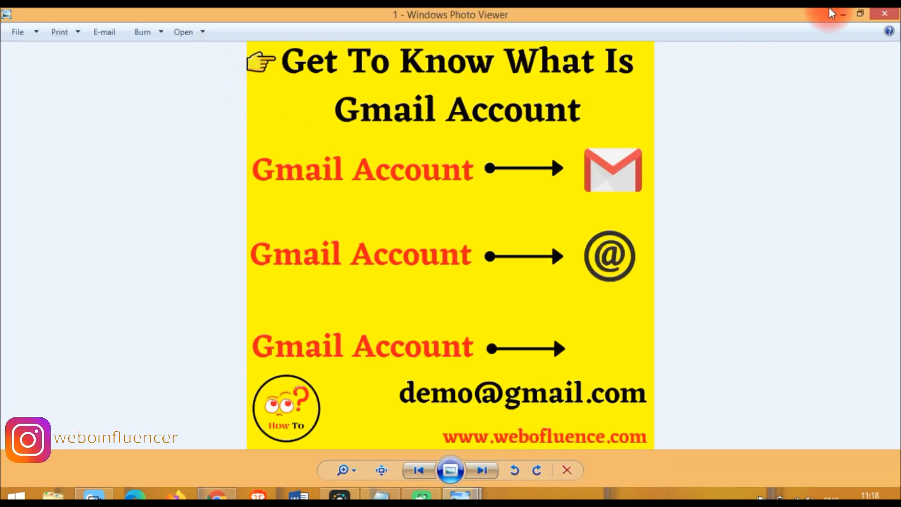
click(841, 13)
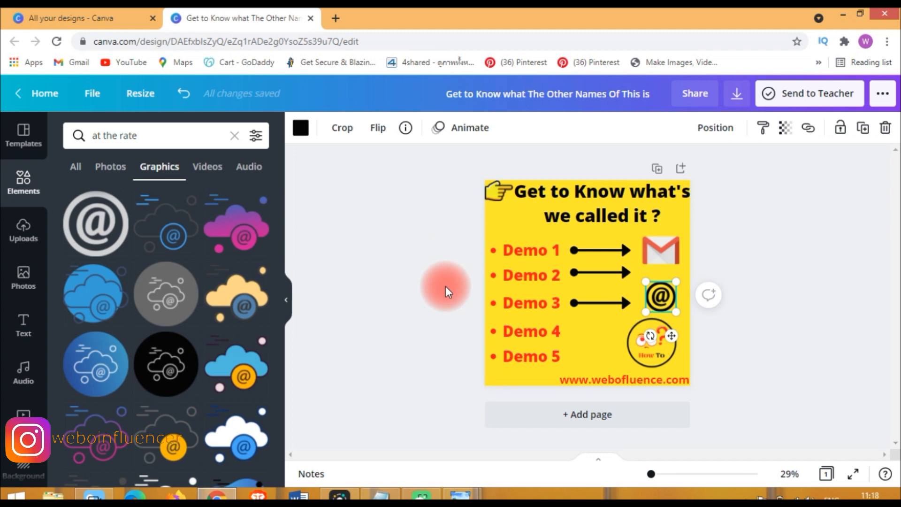